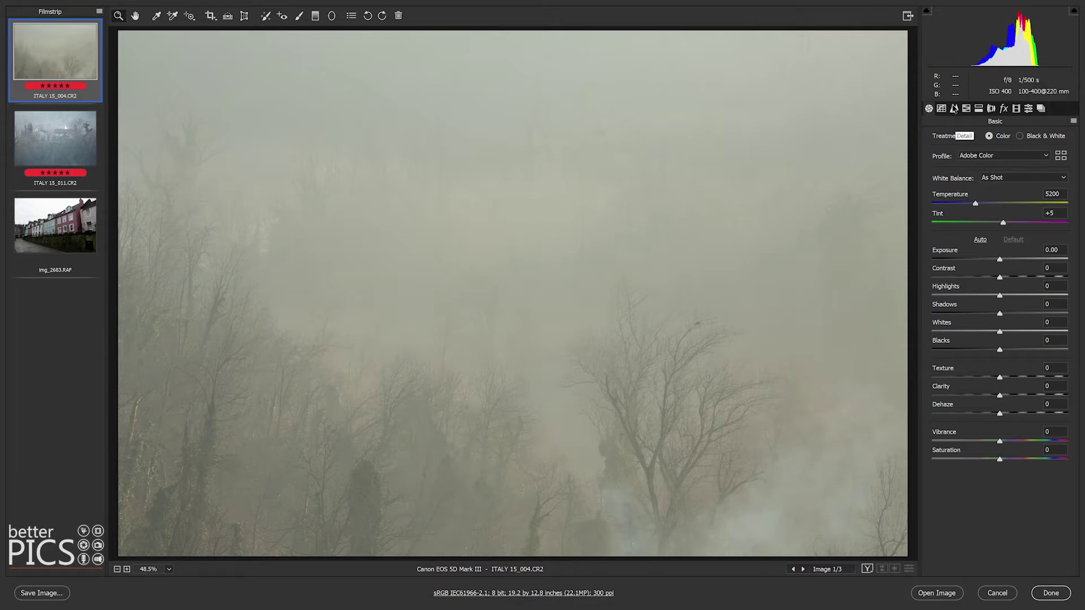
- Review the foggy photo's sharpening and noise reduction settings, then browse past the second photo to img_2683.RAF
left_click(954, 108)
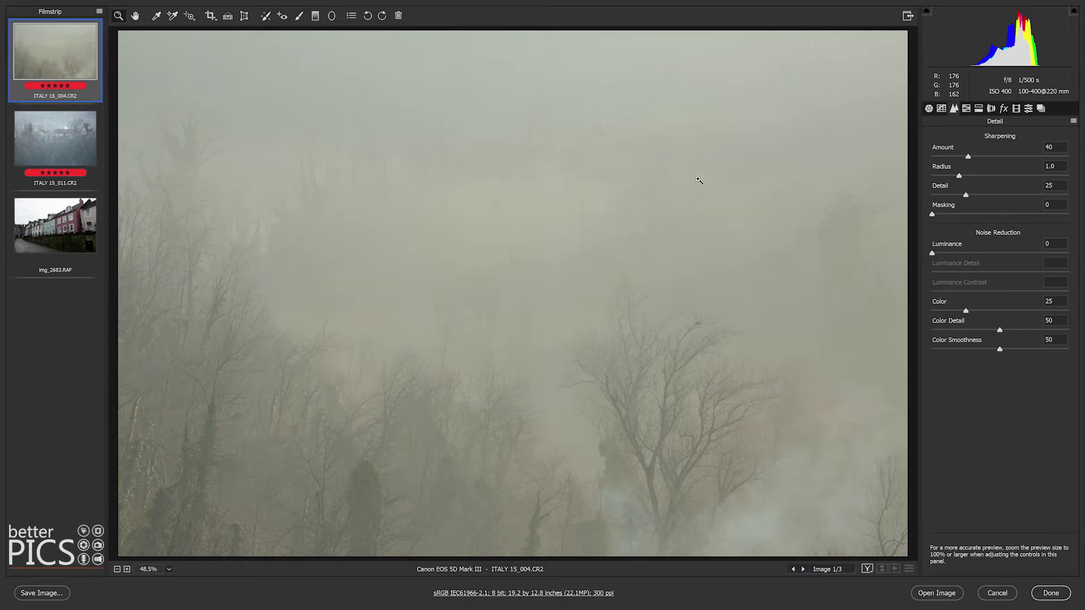
left_click(929, 108)
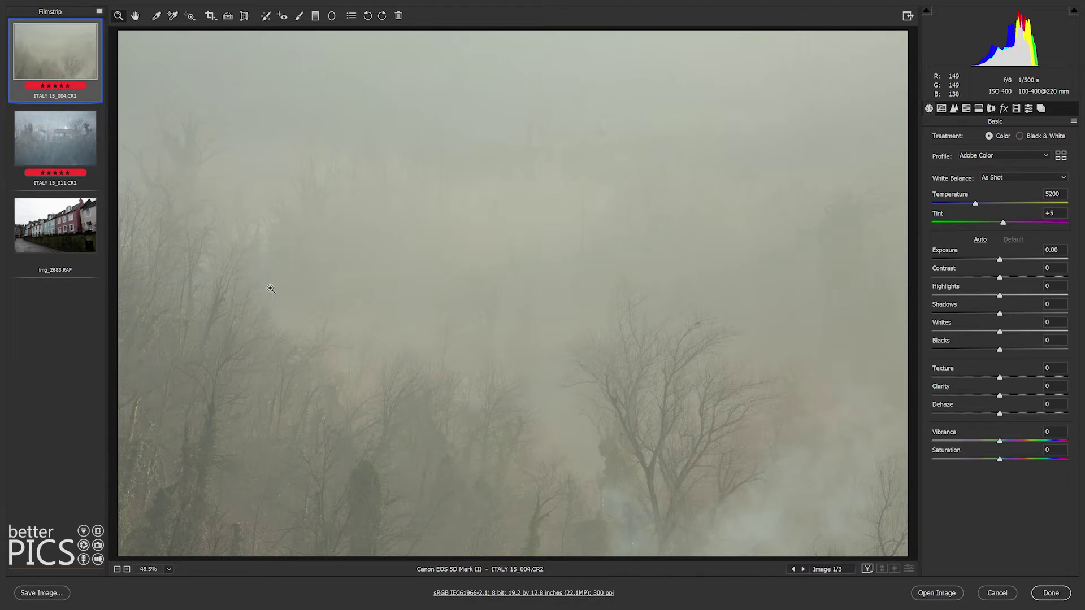
left_click(84, 161)
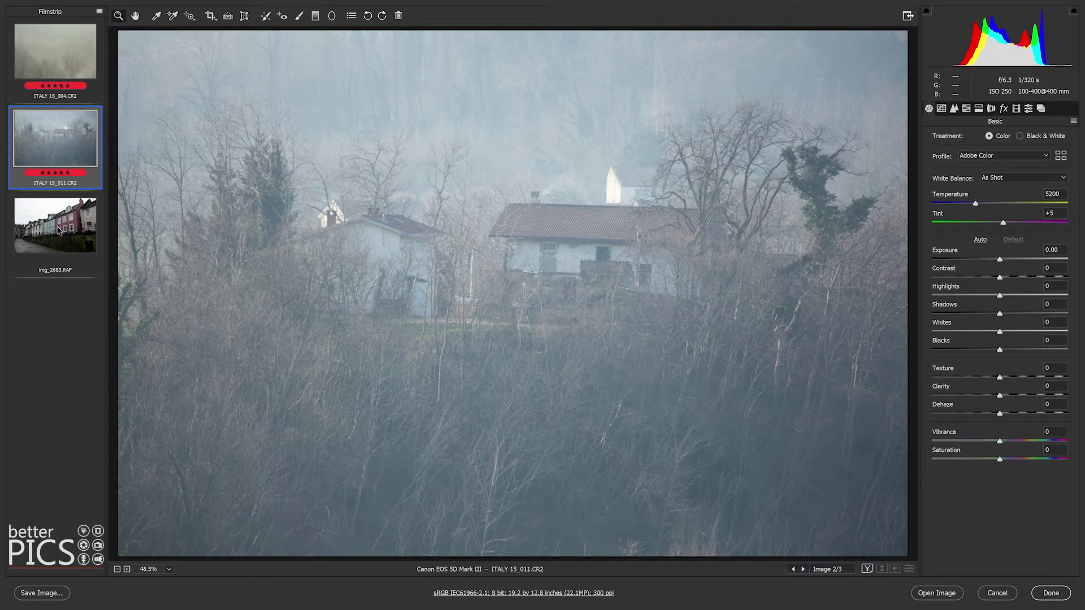
left_click(58, 229)
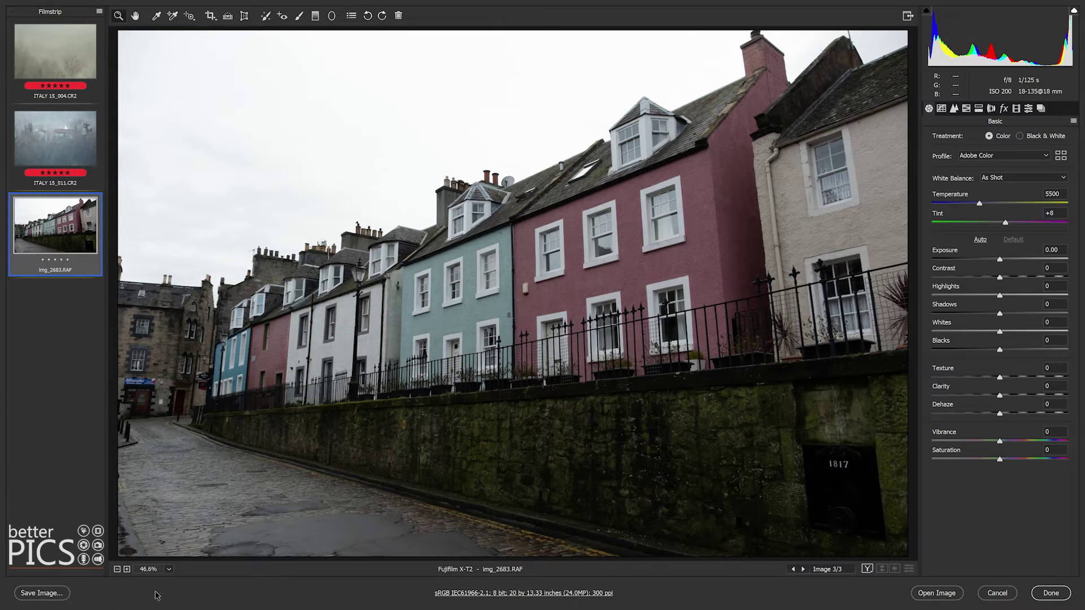
- Try Texture at +100 and Clarity at +100 separately on the street photo, resetting each to 0
left_click(169, 570)
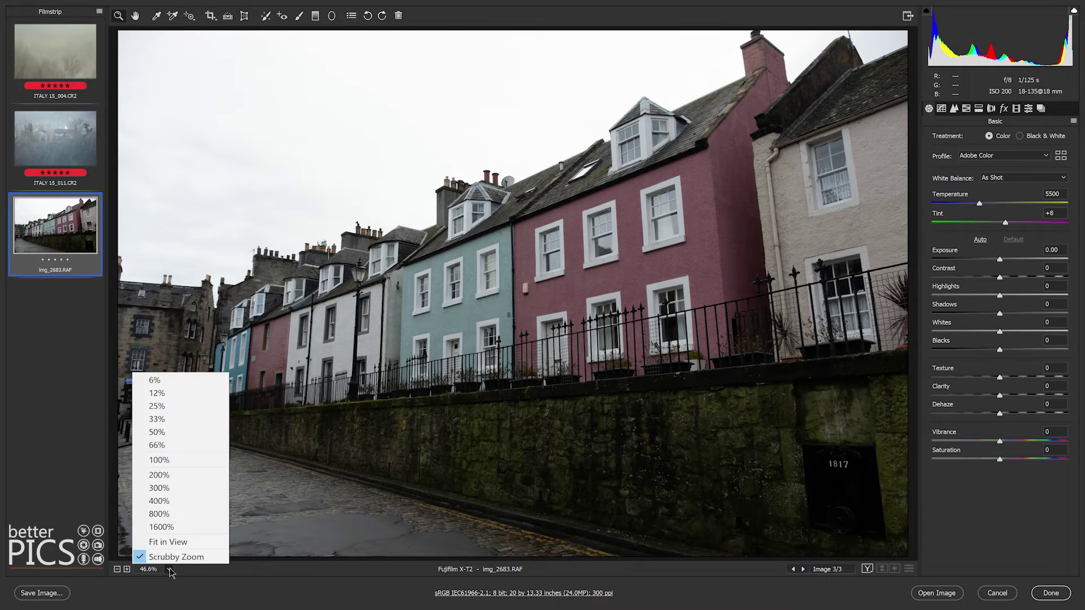
left_click(190, 461)
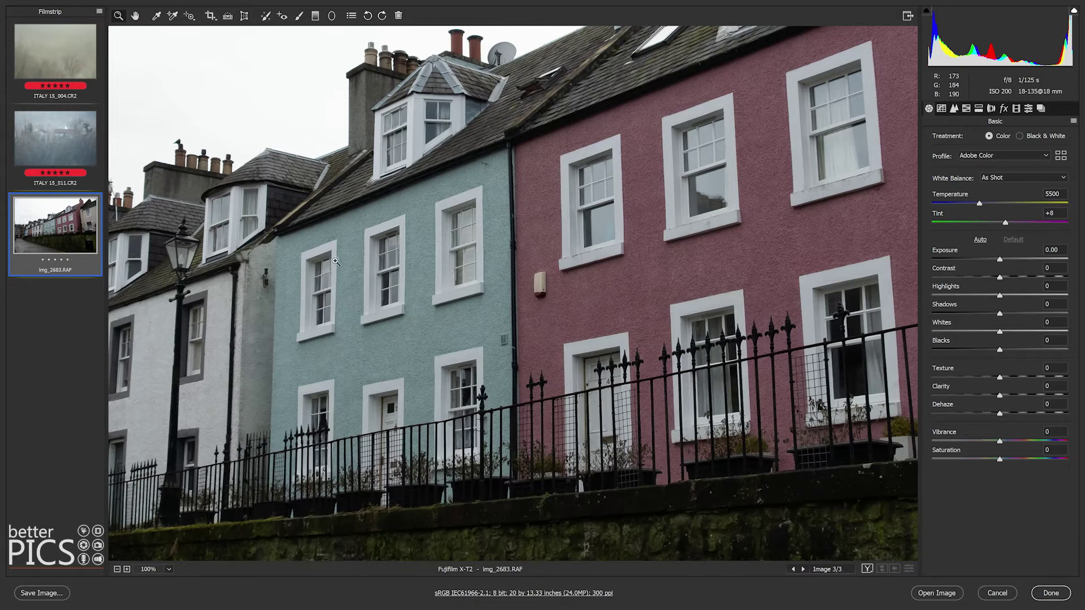
key("ctrl+0")
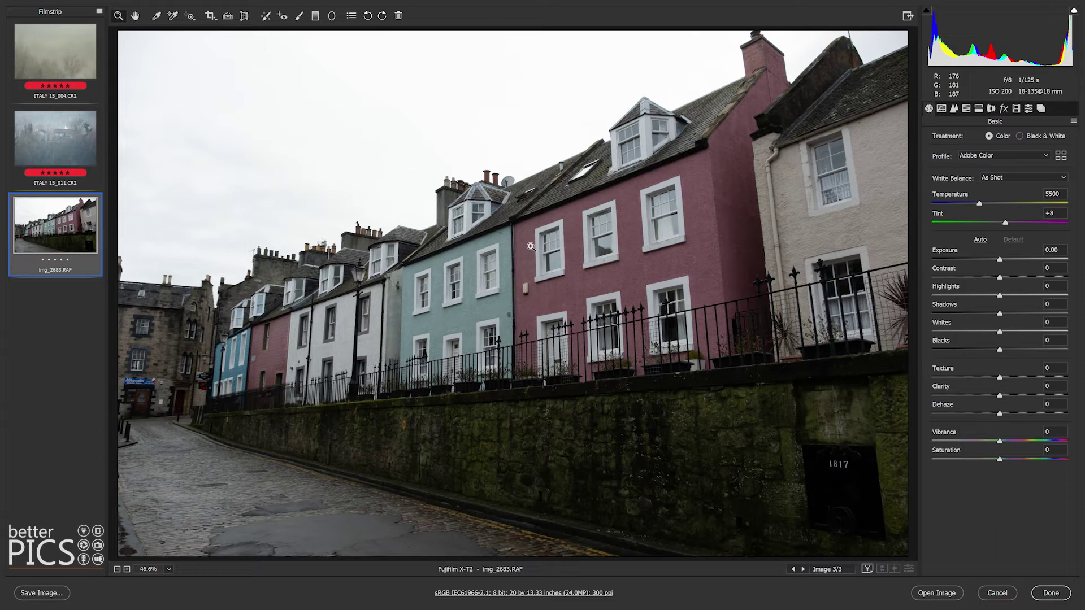
left_click(167, 570)
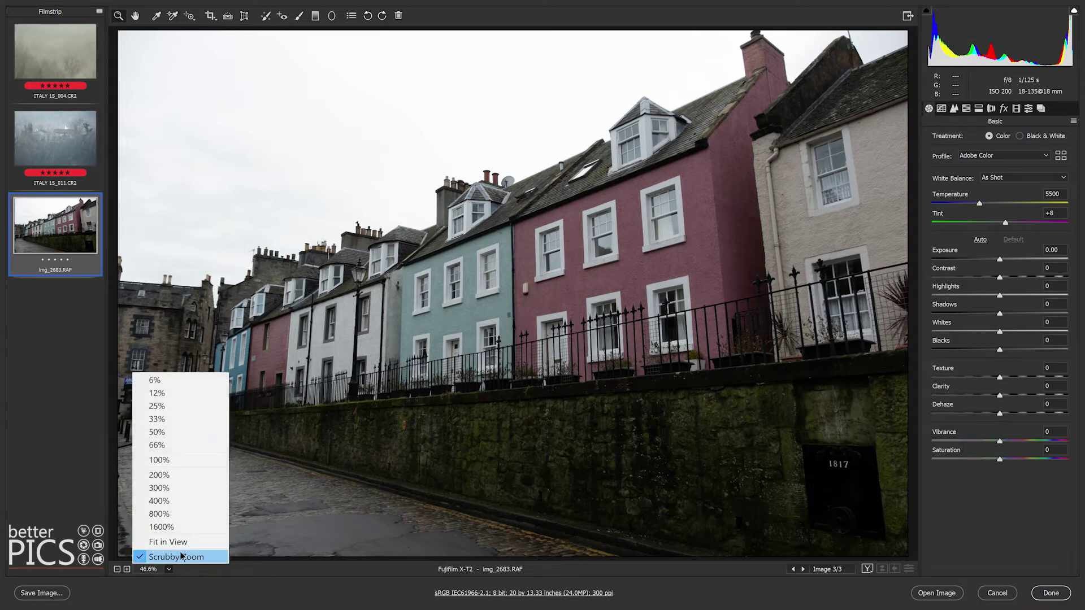
left_click(190, 461)
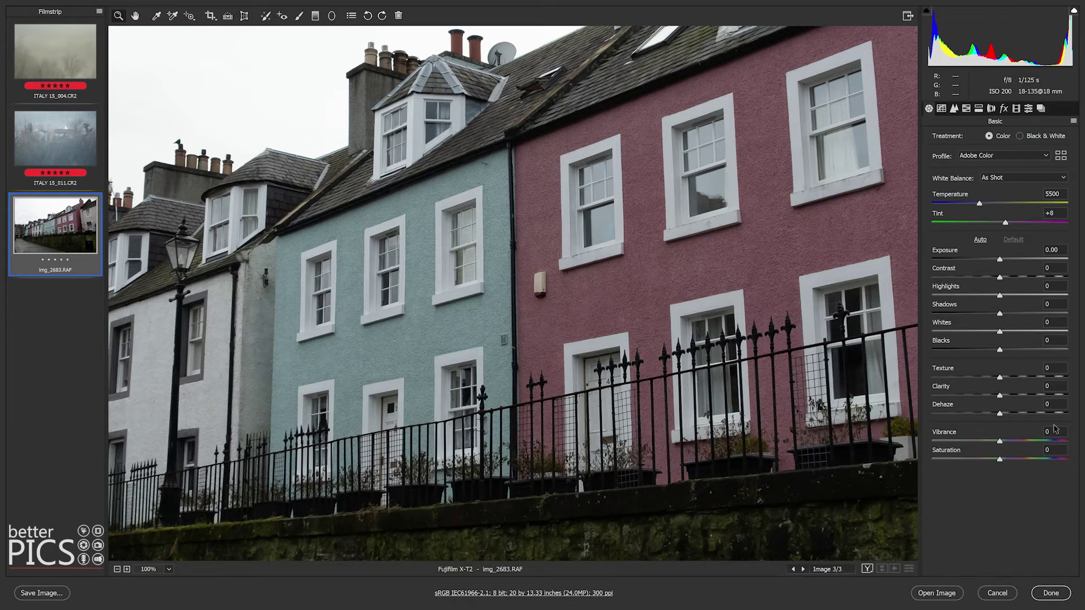
left_click_drag(999, 380, 1067, 377)
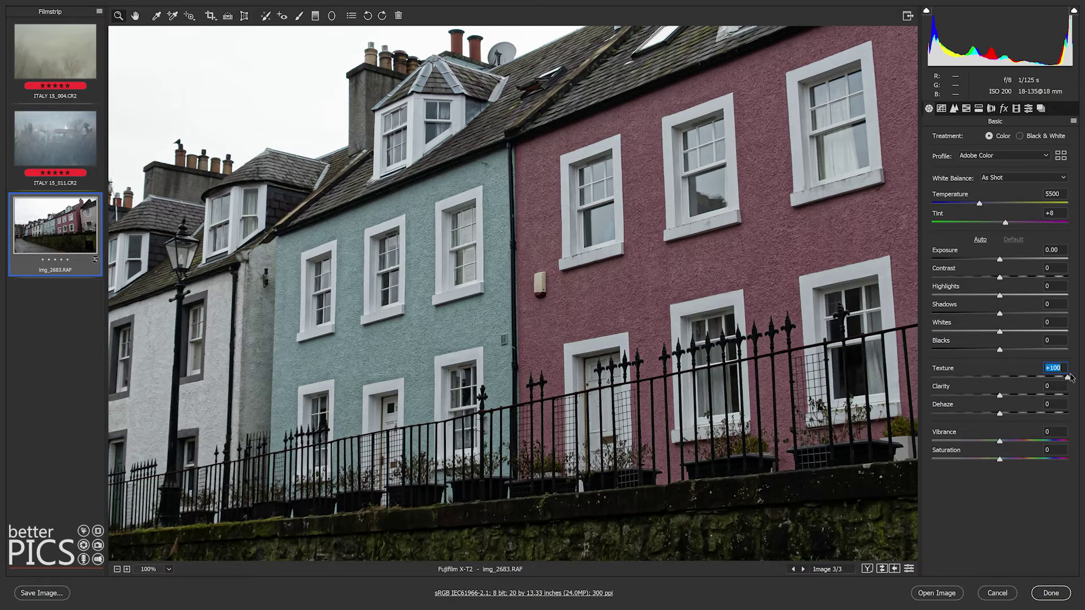
left_click_drag(1067, 376, 1071, 399)
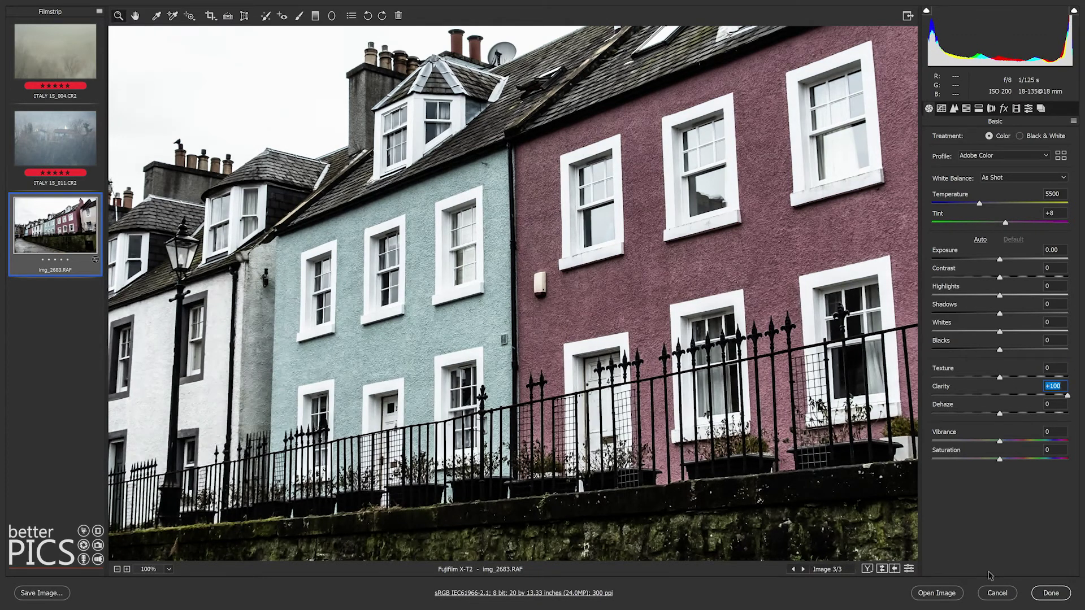
left_click(997, 395)
left_click_drag(997, 397, 997, 397)
double_click(997, 397)
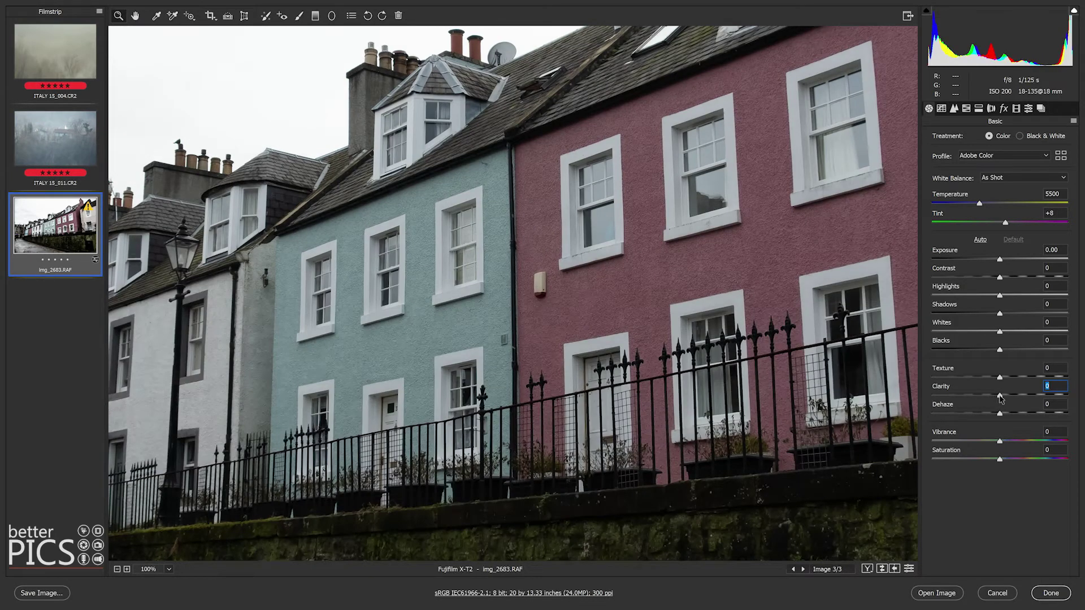
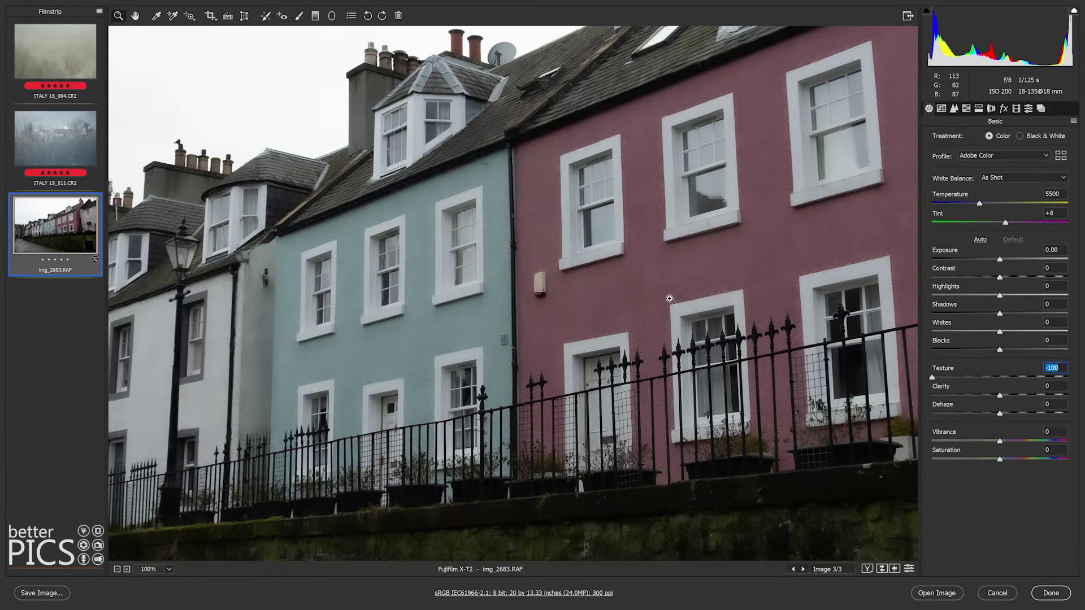
- Try Texture, Clarity and Dehaze one at a time at -100 on the street photo, resetting each to 0
left_click(1001, 378)
left_click_drag(1001, 379, 889, 397)
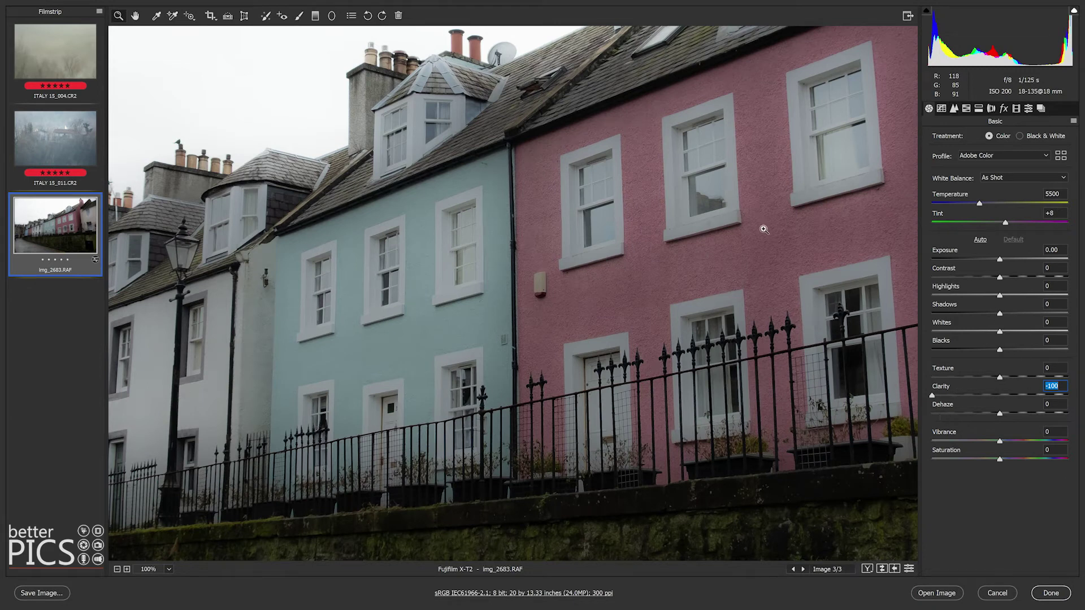
double_click(999, 396)
left_click_drag(1000, 417, 919, 418)
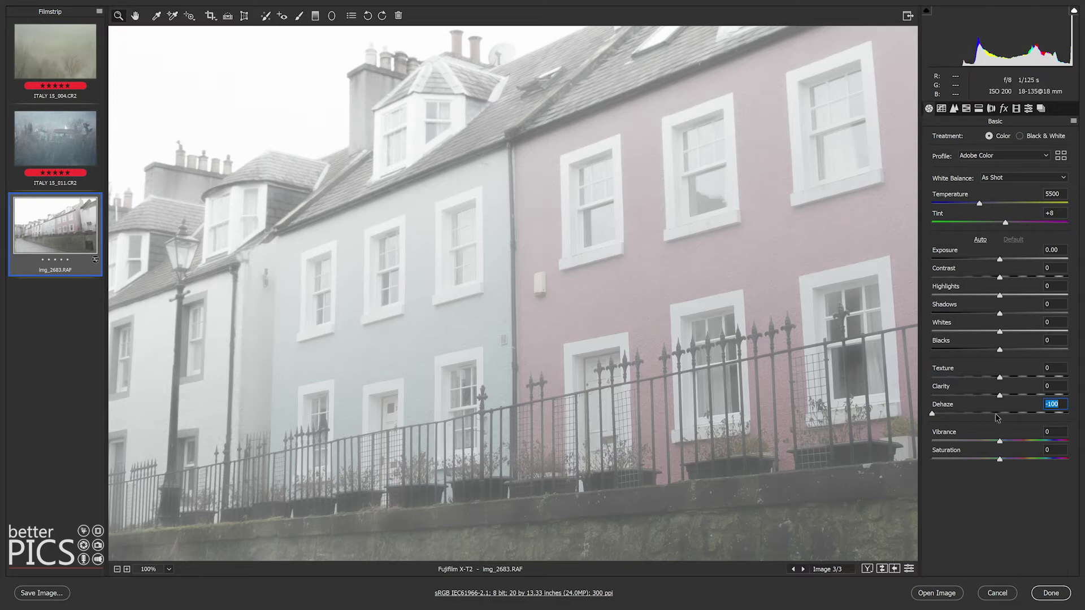
mouse_move(1002, 417)
left_mouse_down()
mouse_move(976, 416)
mouse_move(1001, 416)
left_mouse_up()
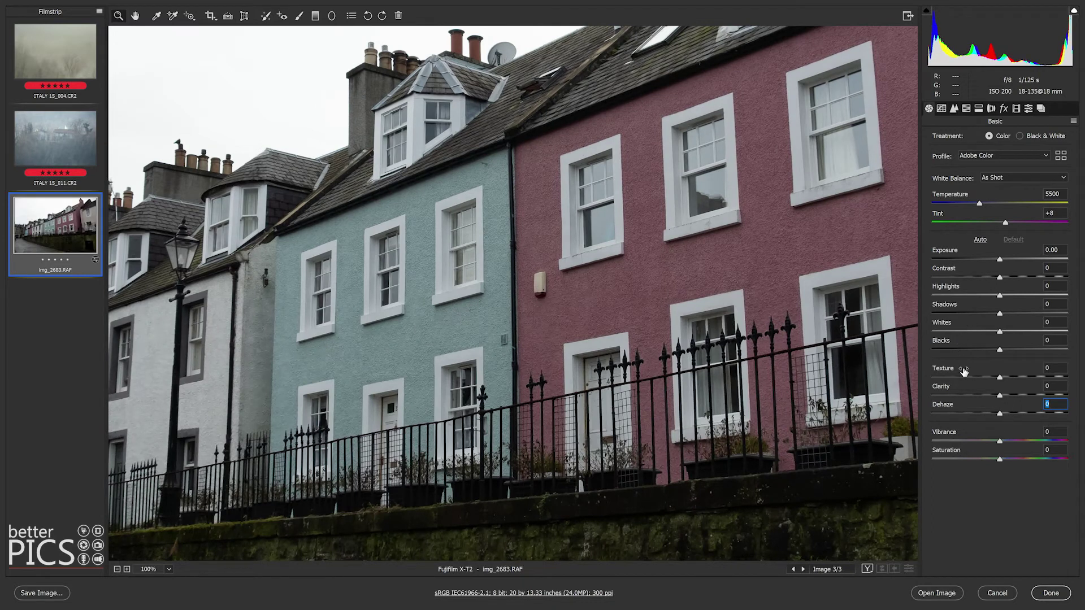
- Adjust the Texture of the street photo against the wall detail, settling on +28
mouse_move(1023, 378)
left_mouse_down()
mouse_move(1010, 381)
mouse_move(1028, 382)
left_mouse_up()
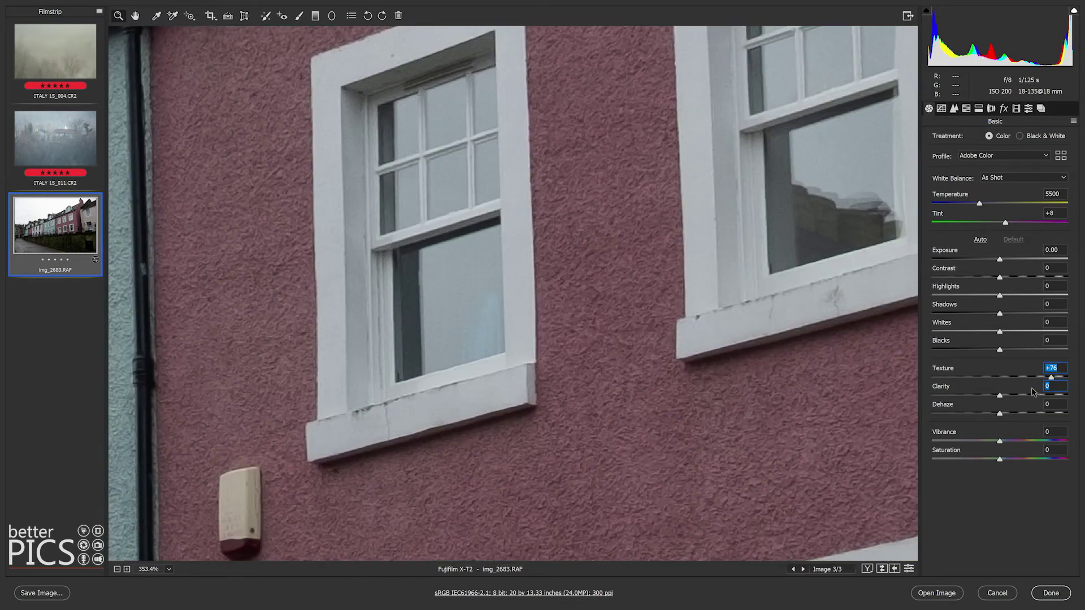
left_click_drag(1017, 383, 1012, 384)
key("Tab")
left_click(1021, 377)
key("ctrl+alt+0")
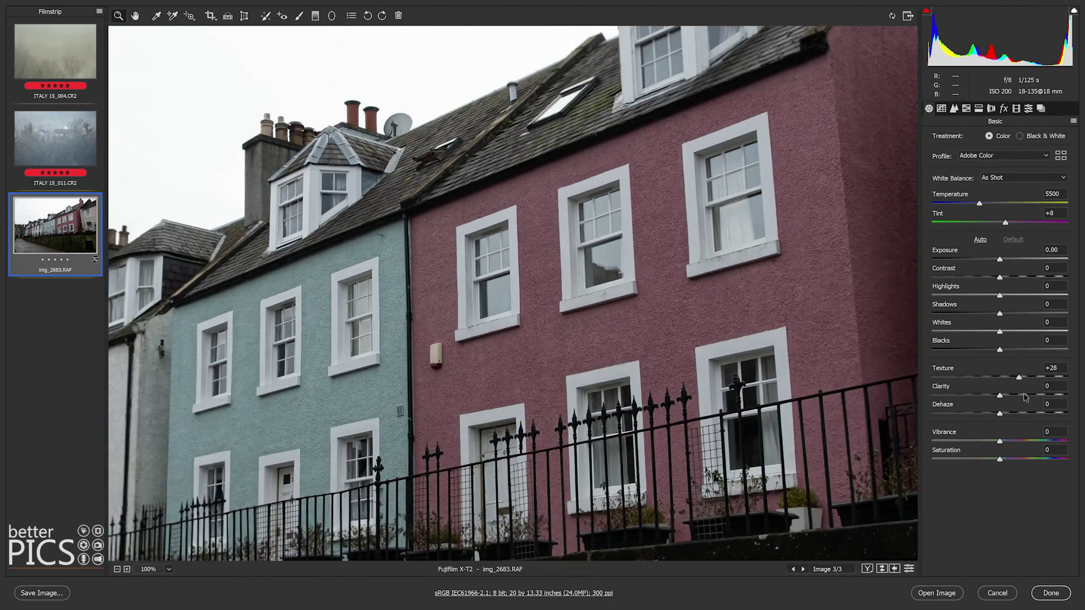
- Try Clarity at +25 and +13 on the street photo, then fine-tune it down to +4
left_click(1015, 396)
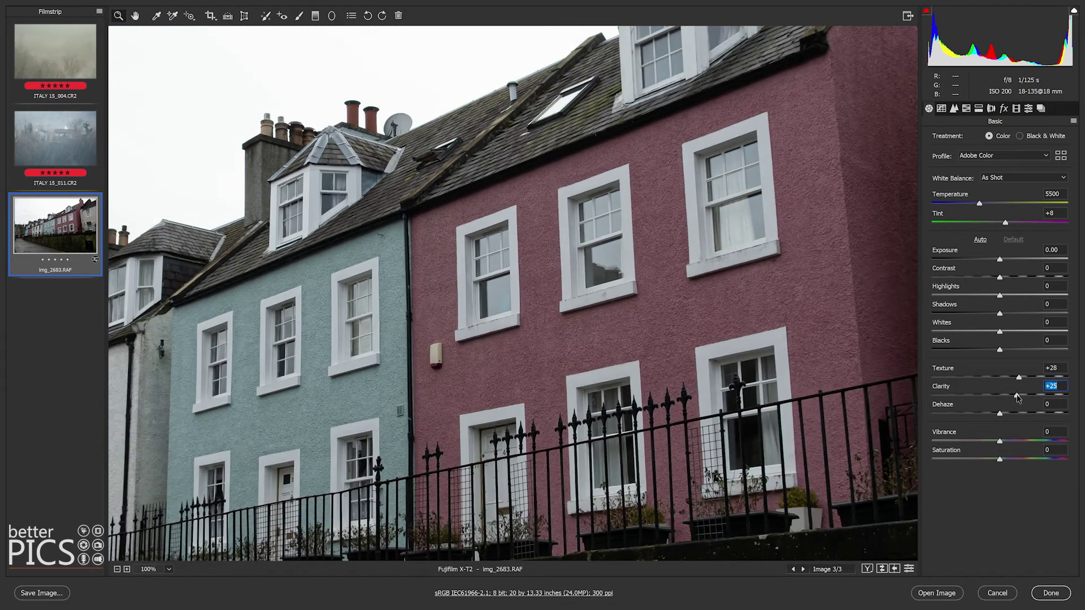
left_click_drag(1016, 397, 1008, 398)
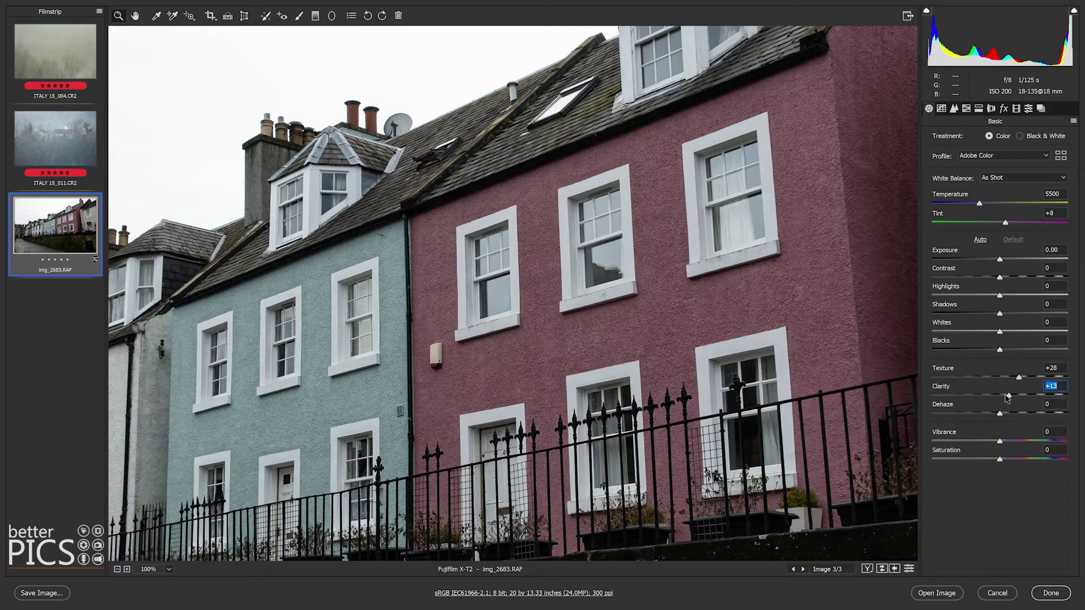
left_click_drag(1009, 398, 1005, 397)
key("Up")
key("Up")
key("Up")
key("Up")
key("Up")
key("Up")
left_click(1004, 397)
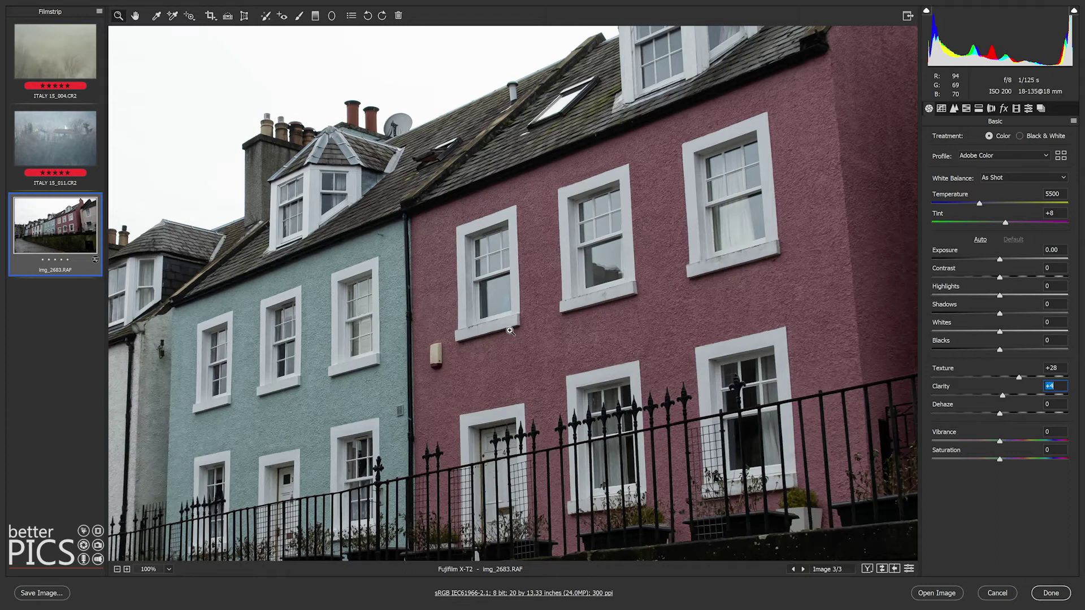
- Switch to ITALY 15_011.CR2 and try Texture at +86 and -100, resetting it to 0
left_click(47, 150)
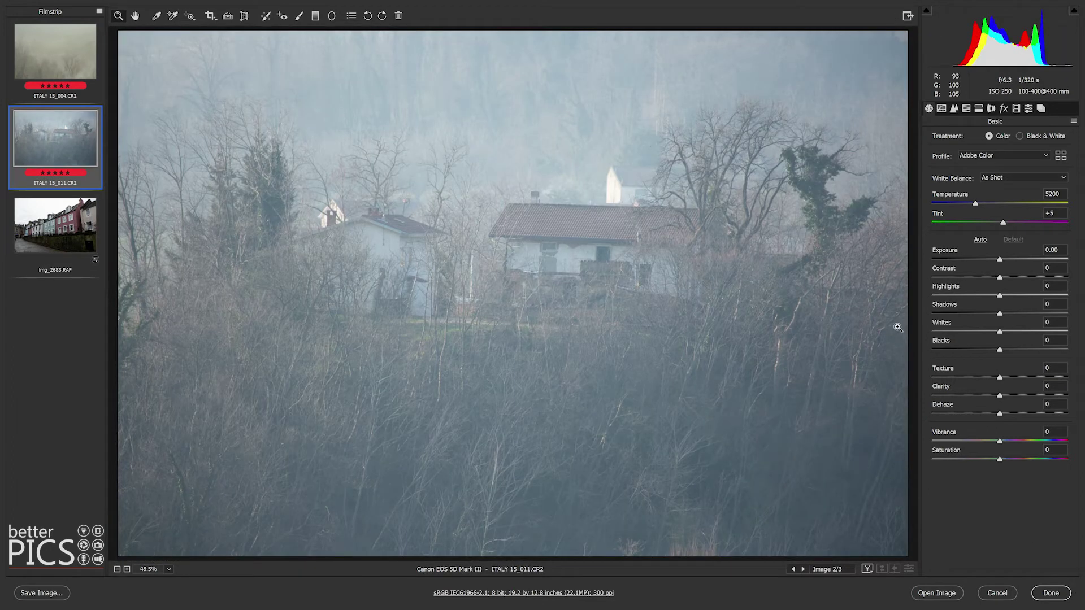
left_click(1054, 377)
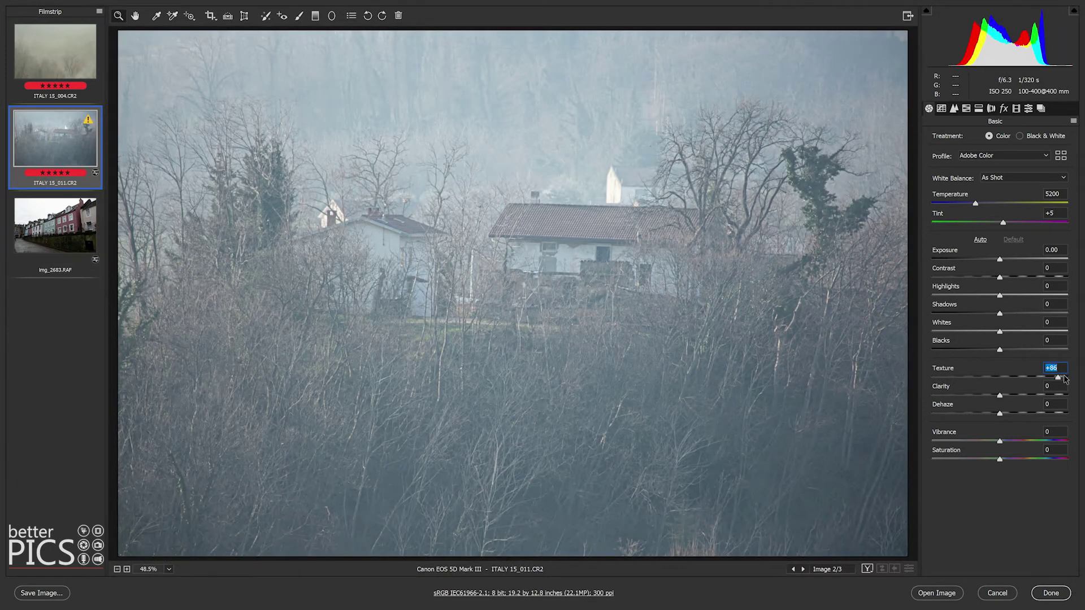
left_click_drag(1054, 377, 932, 378)
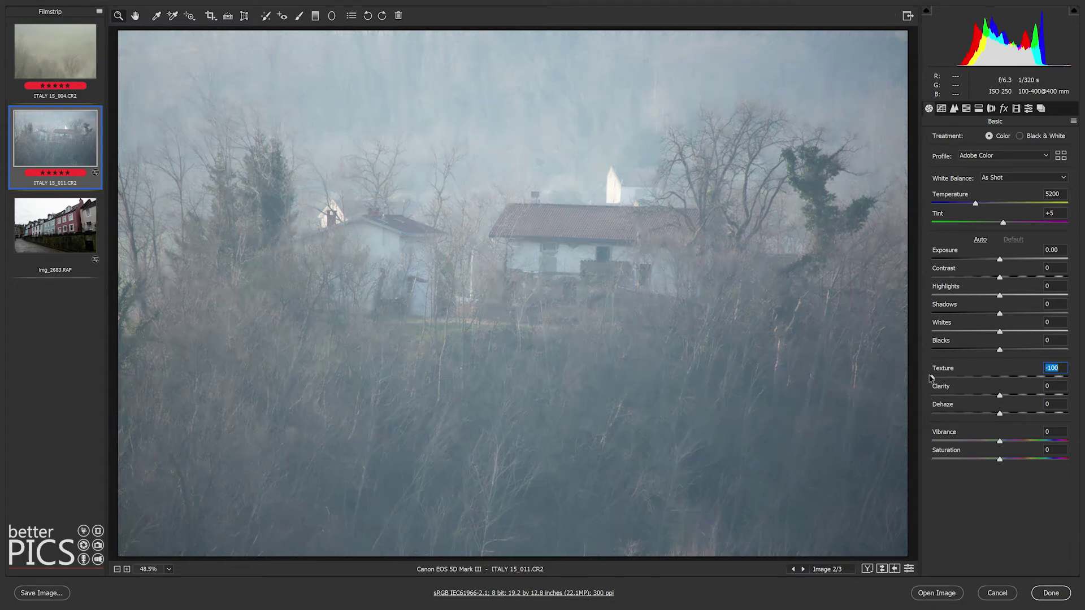
left_click(999, 378)
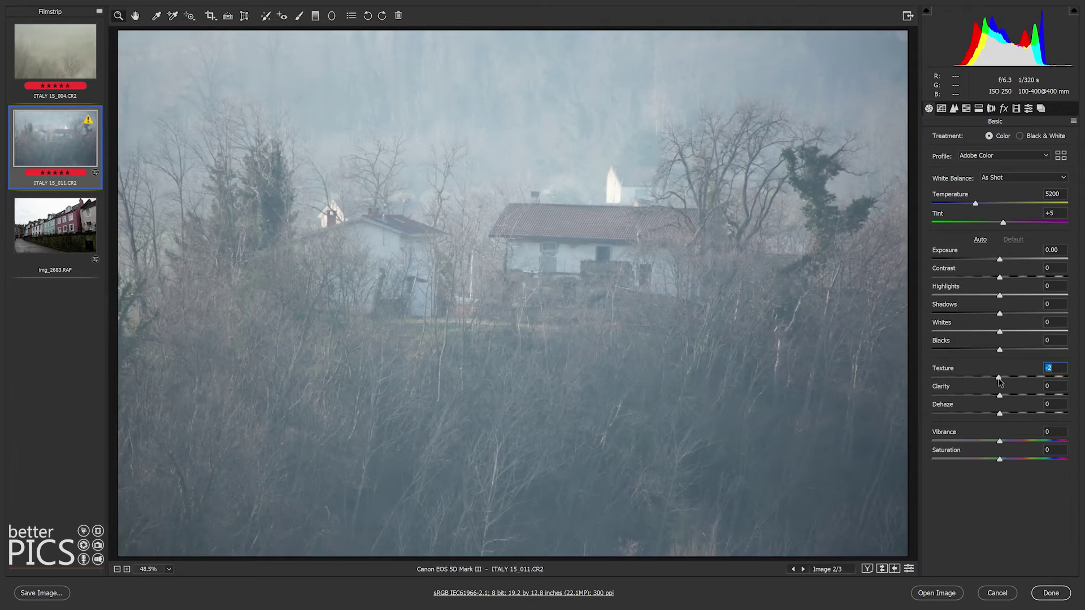
double_click(1000, 378)
- Try positive and negative Clarity on the misty house photo, reset it to 0, and try Dehaze at +100
left_click(1024, 397)
left_click_drag(1024, 398, 935, 403)
left_click(1018, 396)
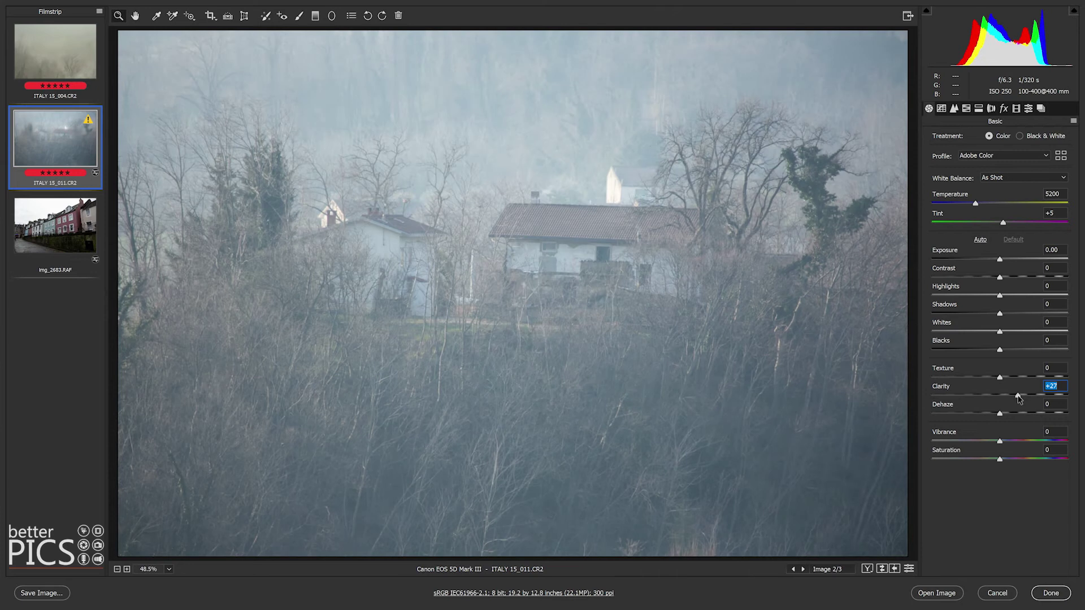
left_click_drag(1015, 395, 1078, 425)
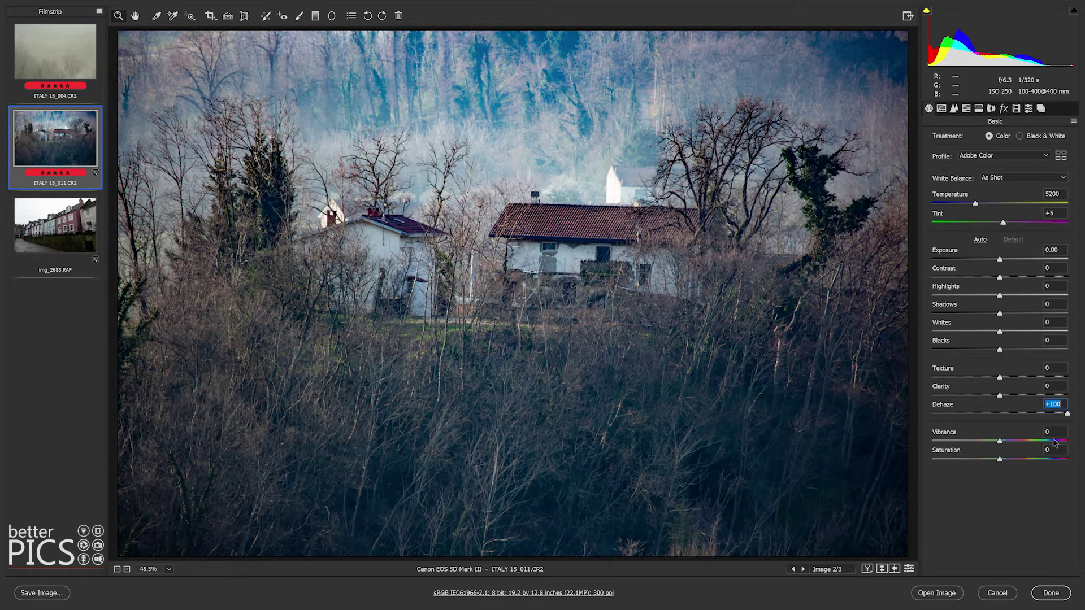
- Compare Dehaze at +29, +58 and +75 on the misty house photo, then bring it back to +1
left_click(1022, 413)
mouse_move(1023, 415)
left_mouse_down()
mouse_move(1003, 414)
mouse_move(1020, 417)
left_mouse_up()
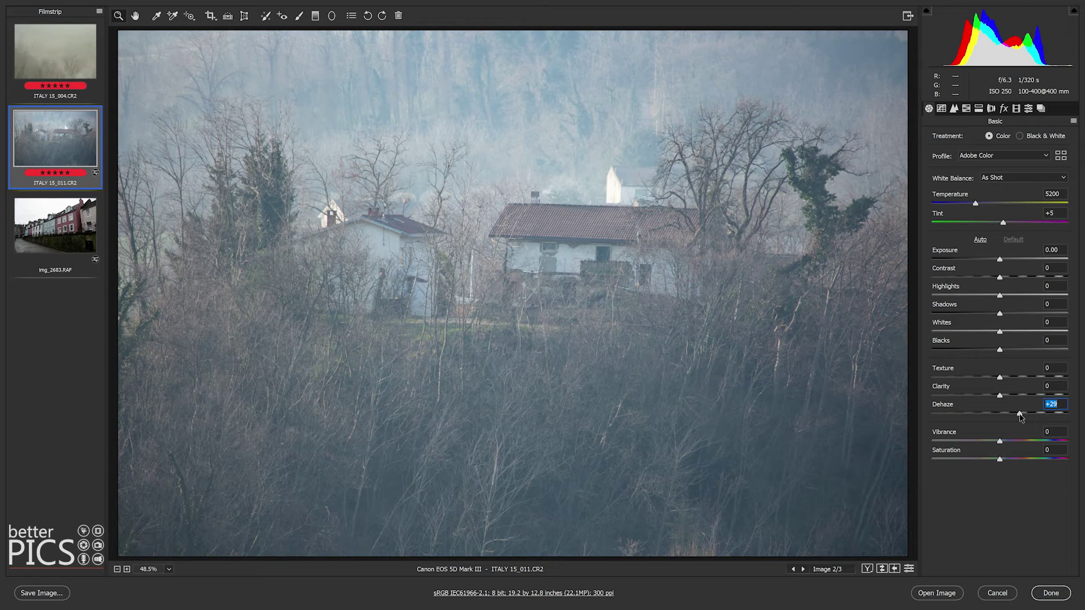
key("ctrl+alt+0")
left_click_drag(1020, 416, 1035, 414)
left_click(1039, 414)
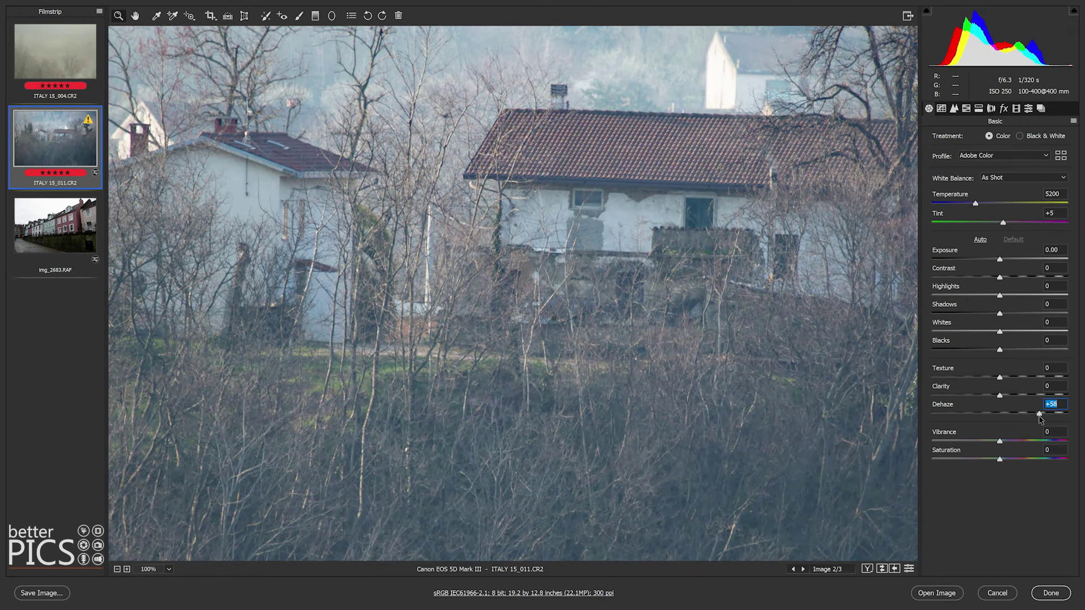
left_click(1026, 413)
left_click(1053, 413)
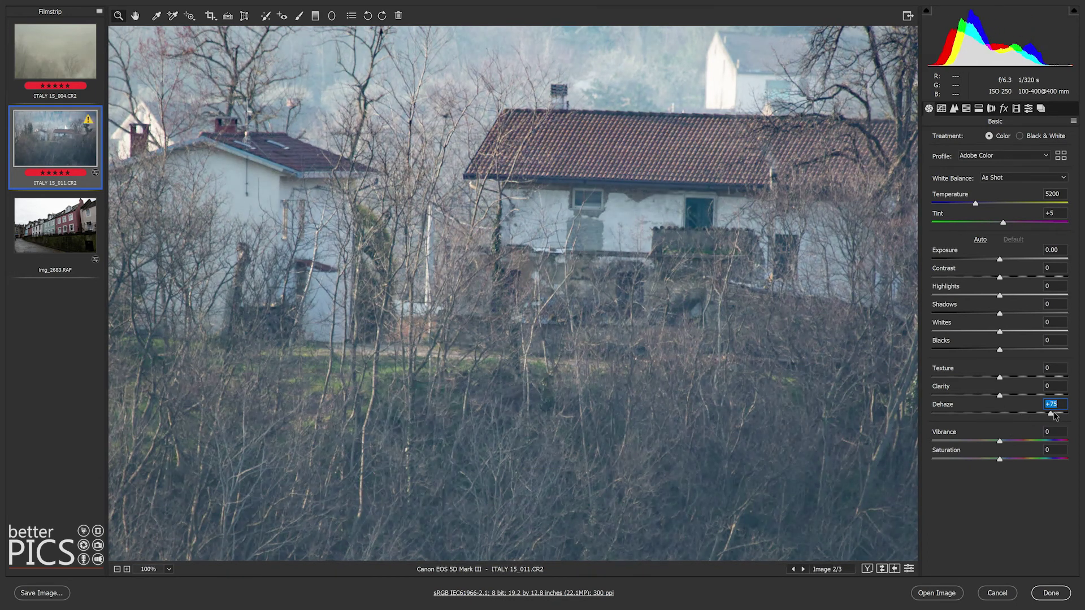
left_click(1035, 414)
left_click(1000, 413)
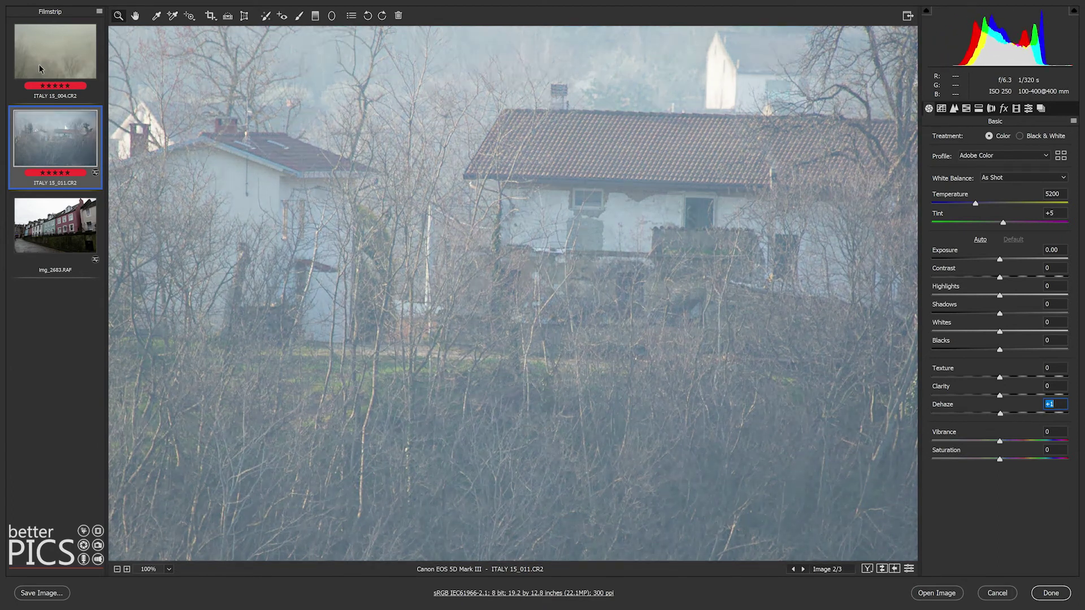
key("ctrl+0")
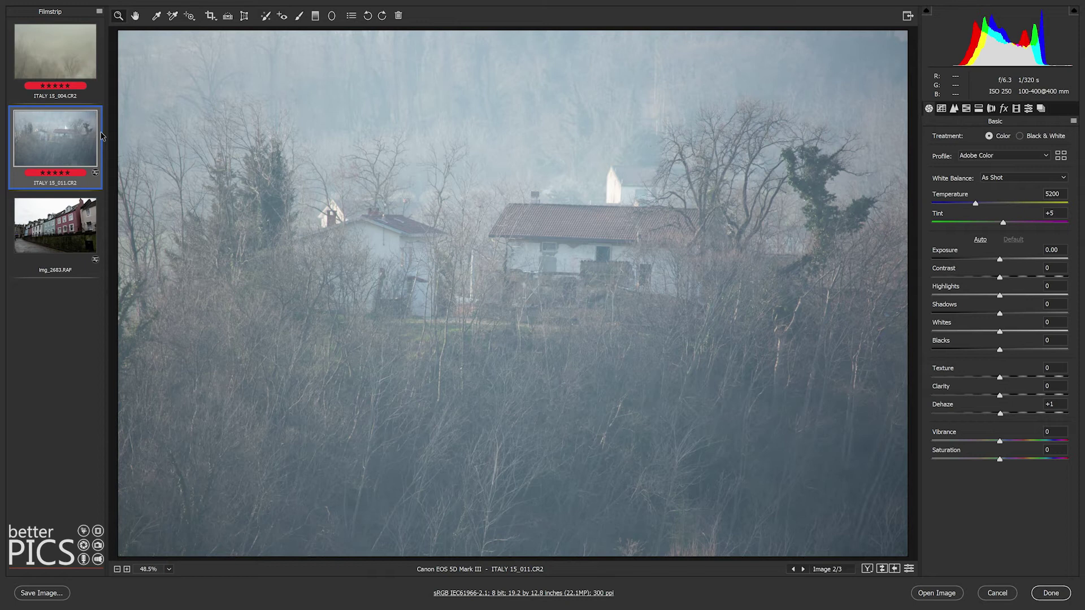
- Set the misty house photo's Temperature to 5850, Contrast to +27, Exposure to -0.40 and Clarity to +9
left_click(985, 207)
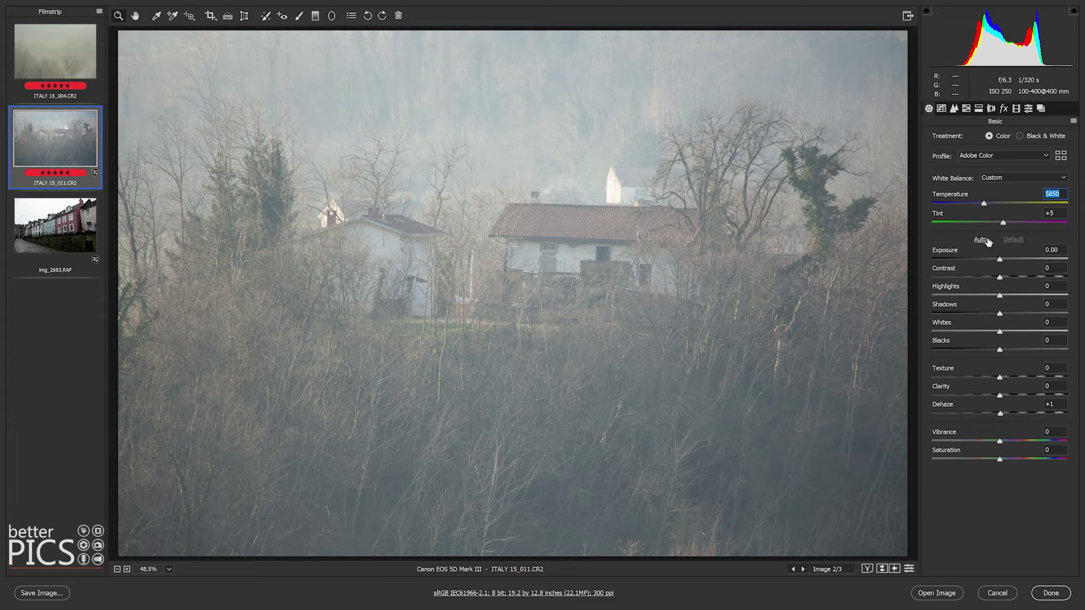
left_click(1012, 277)
left_click_drag(1012, 279, 996, 260)
left_click(994, 261)
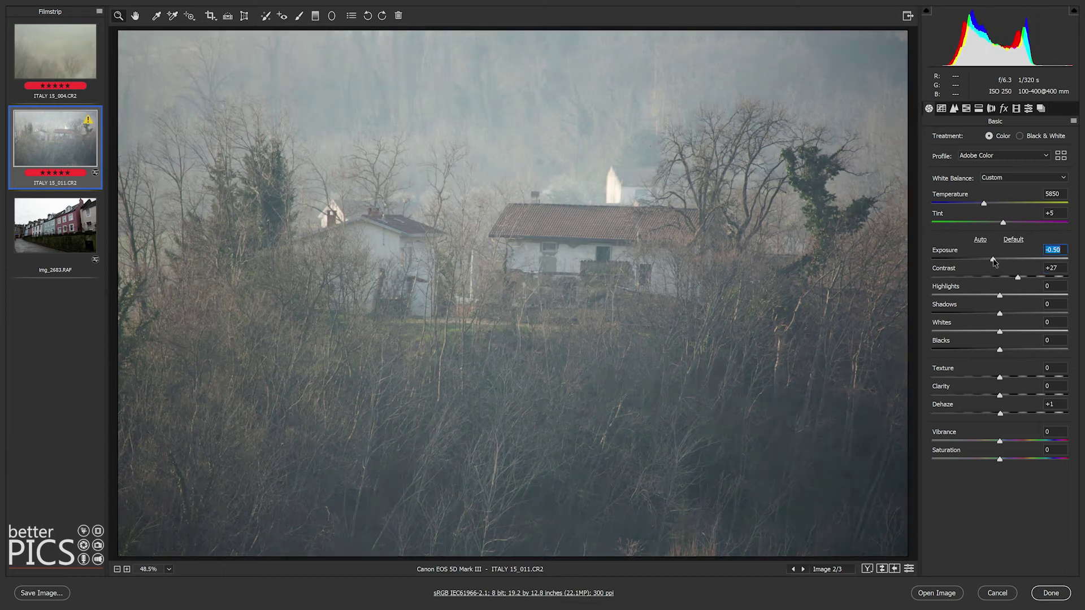
left_click(1006, 395)
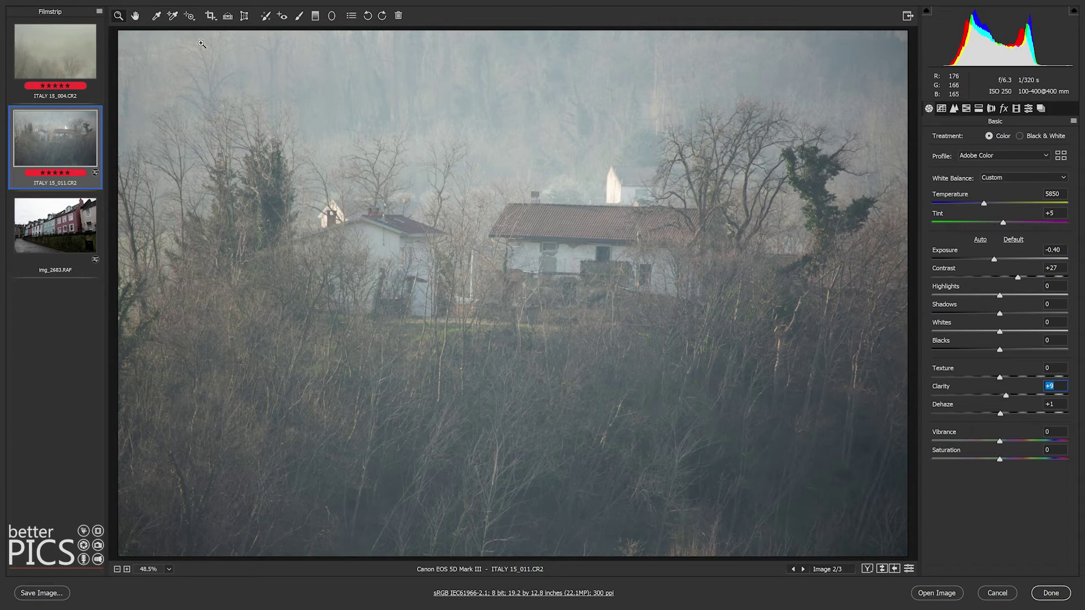
- Switch to ITALY 15_004.CR2, try Dehaze at +67 with a close look at the trees and at +42, and reset it to 0
left_click(83, 45)
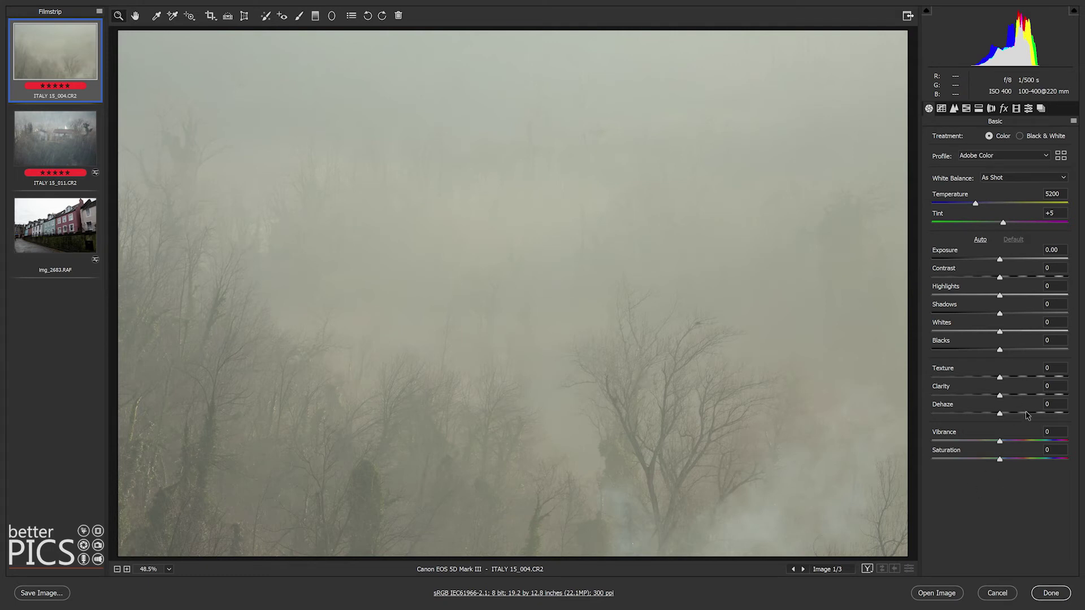
left_click_drag(1025, 414, 1047, 421)
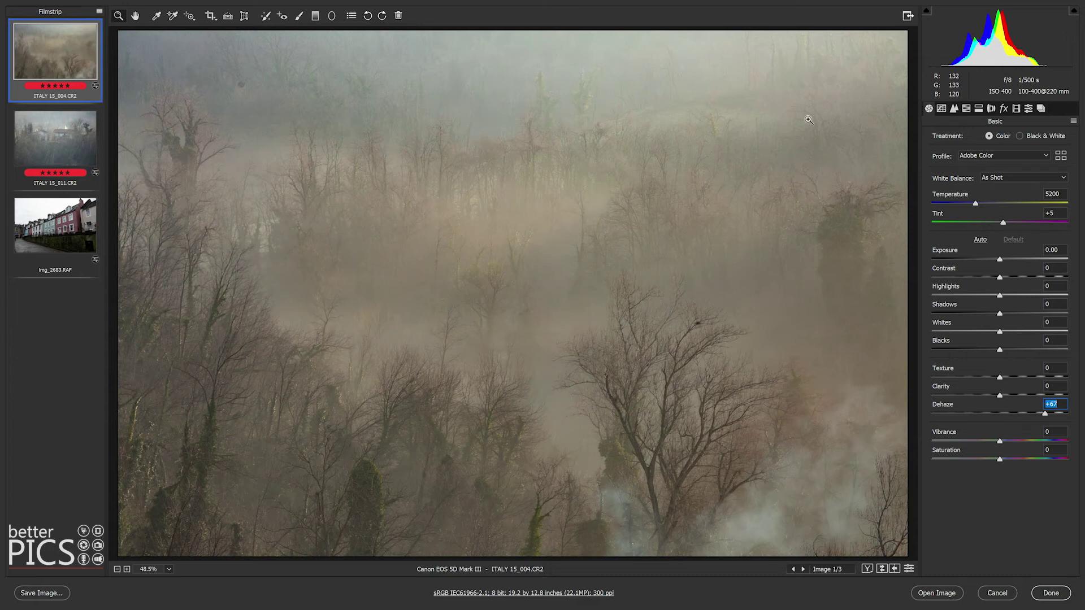
left_click_drag(351, 79, 473, 168)
left_click(561, 187, "alt")
left_click_drag(587, 170, 656, 202)
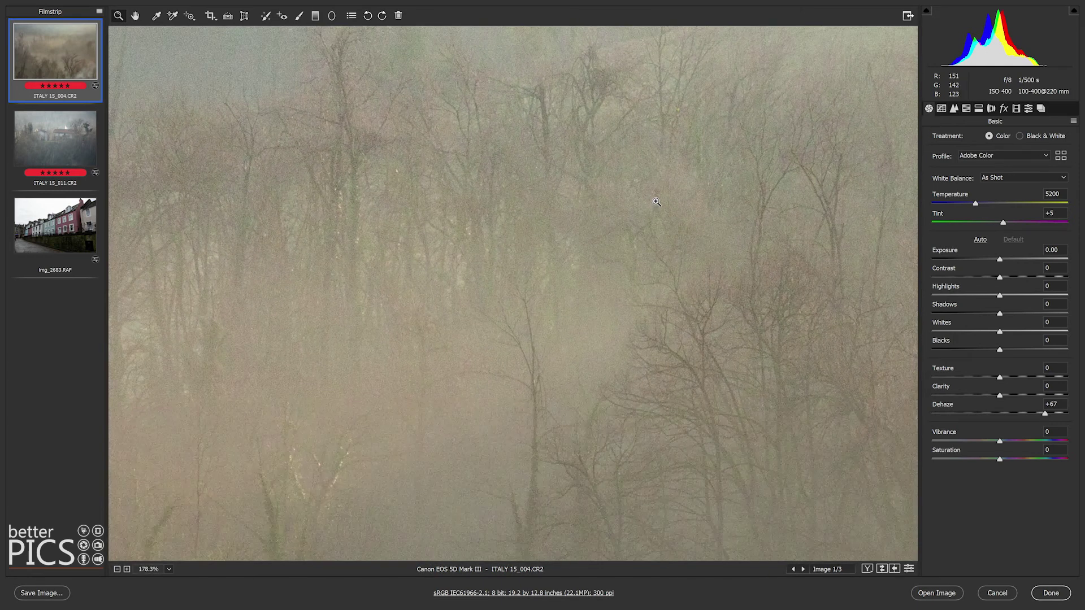
key("ctrl+0")
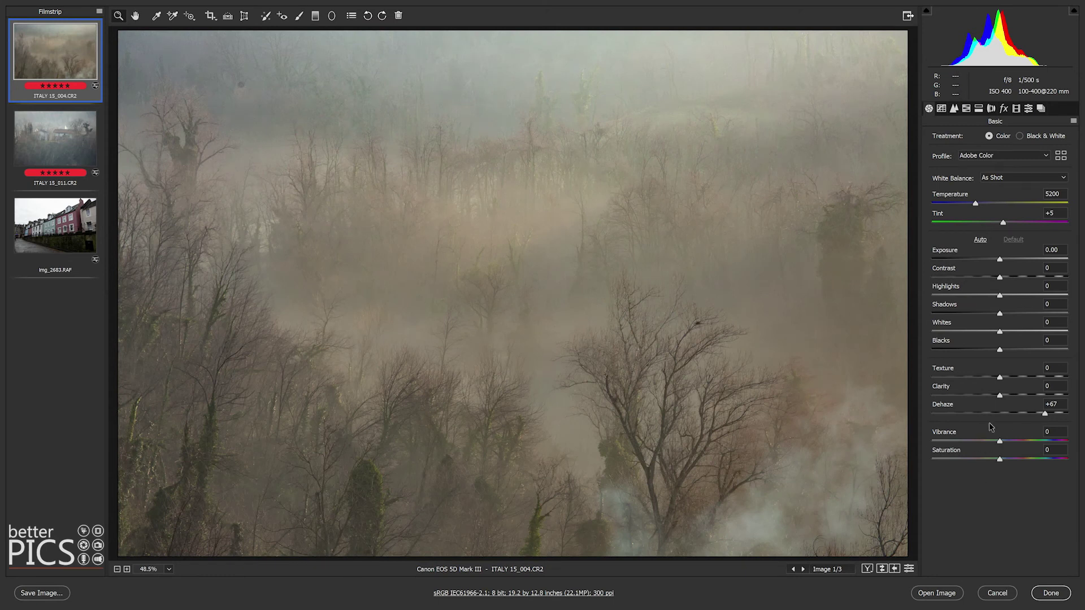
left_click(1027, 413)
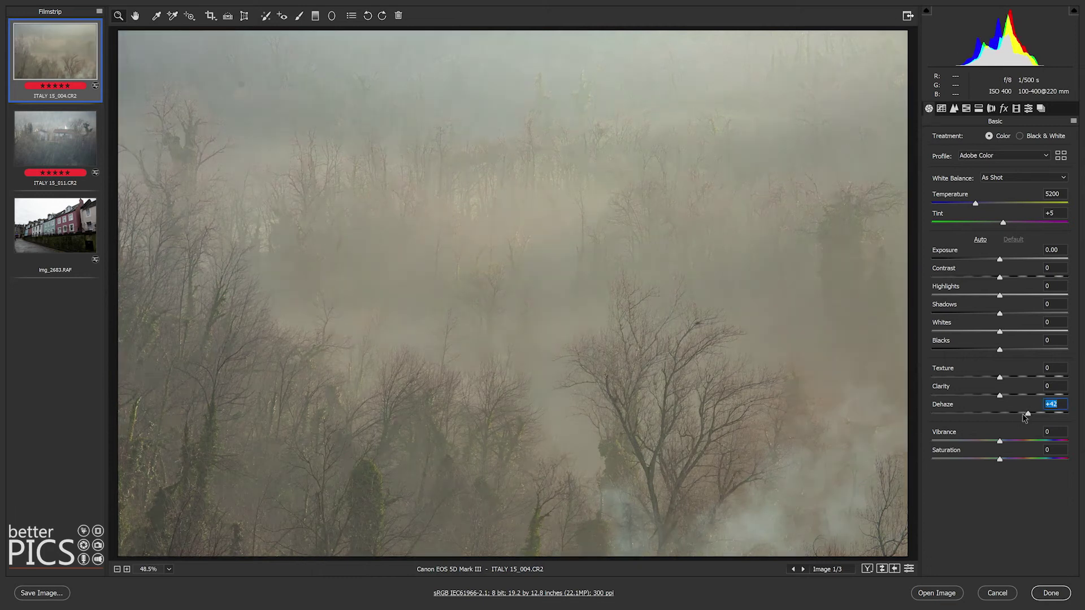
type("0")
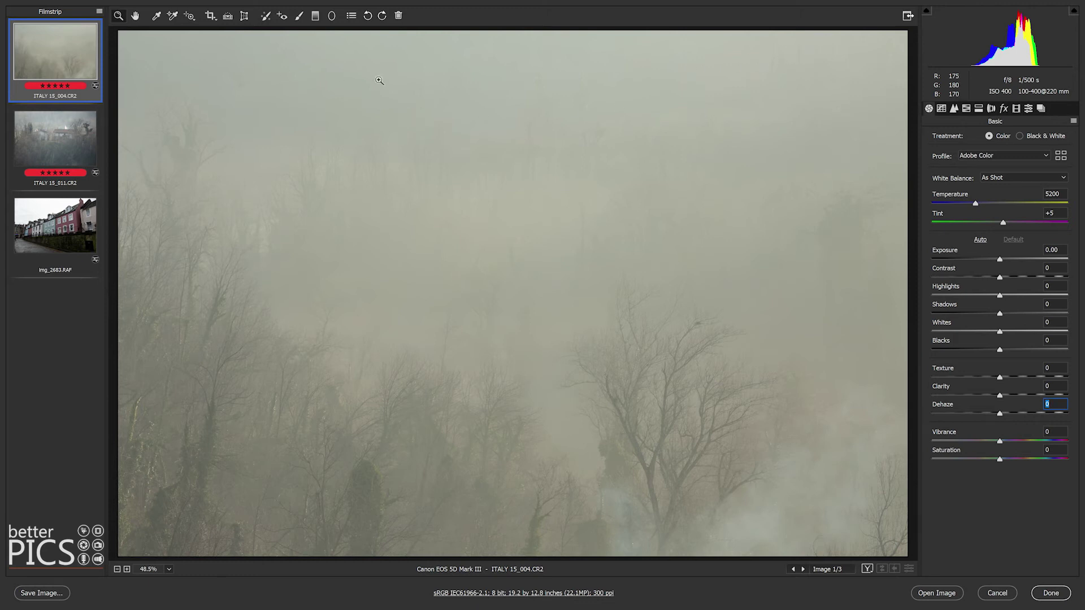
- Raise the foggy tree photo's Dehaze to +75, set Shadows to -28 and compare before and after side by side
left_click(1033, 415)
left_click_drag(1033, 415, 1034, 415)
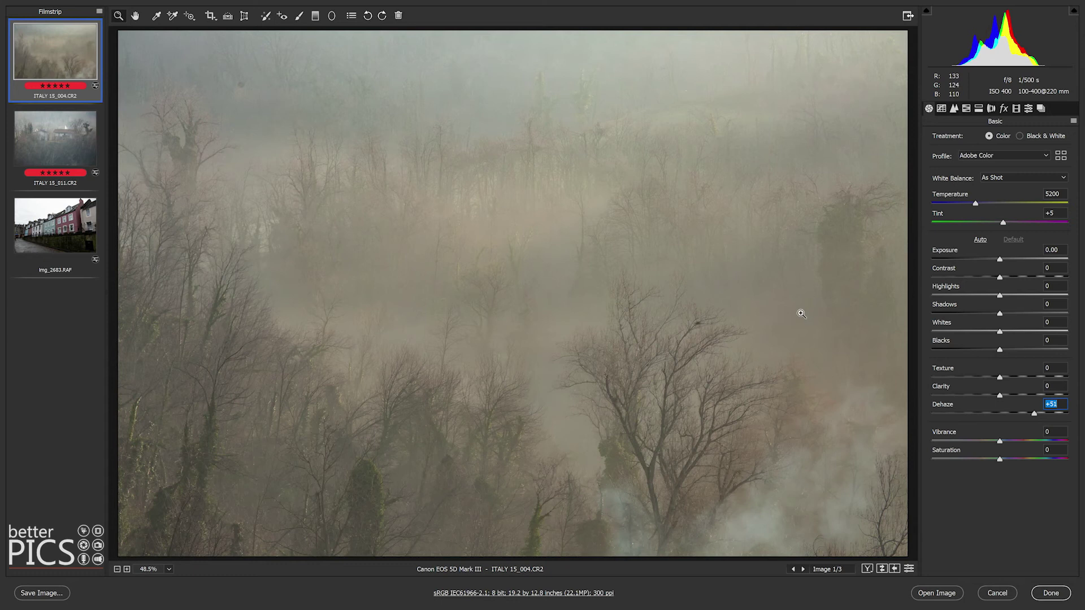
left_click(1049, 413)
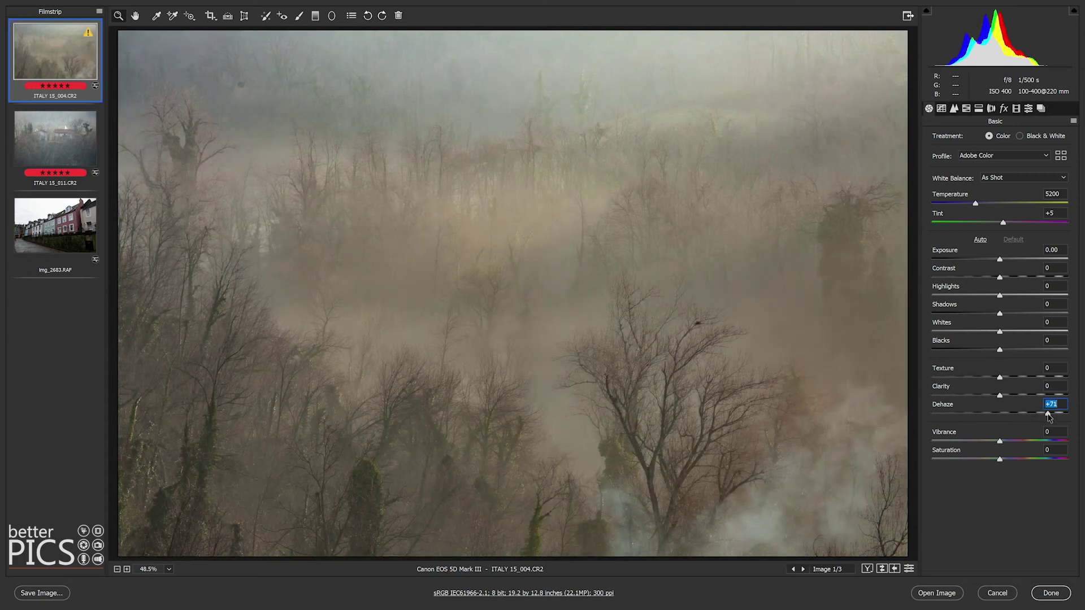
left_click_drag(1049, 415, 1051, 416)
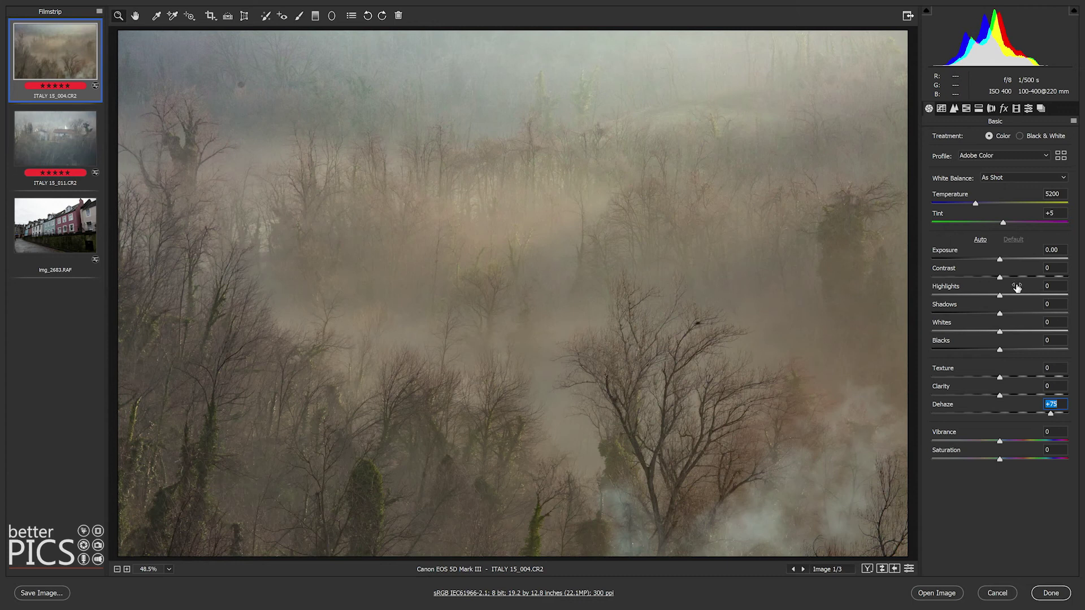
left_click_drag(1011, 317, 984, 317)
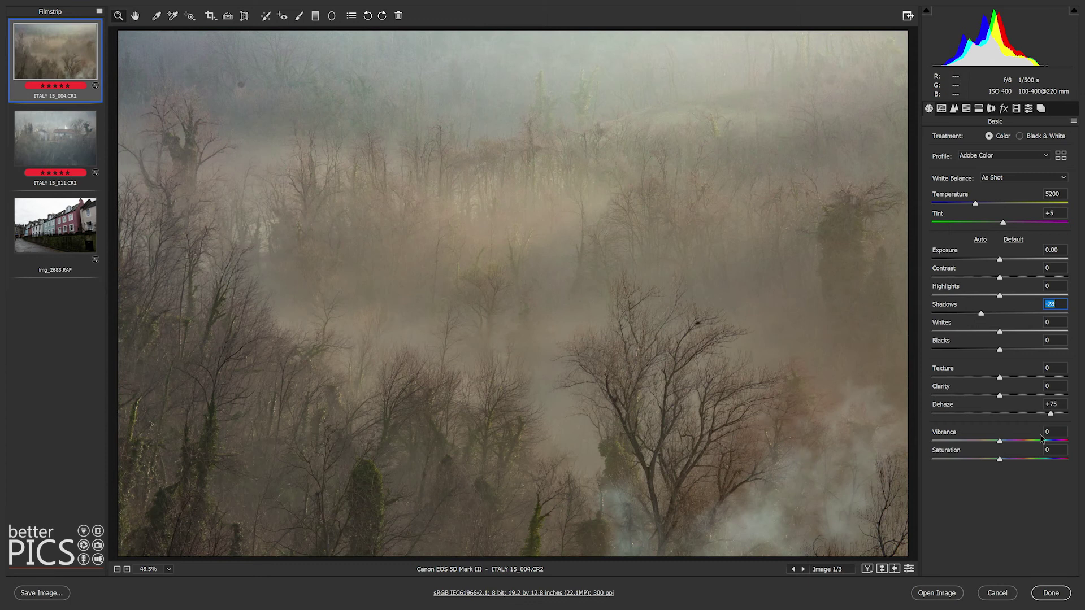
left_click(868, 569)
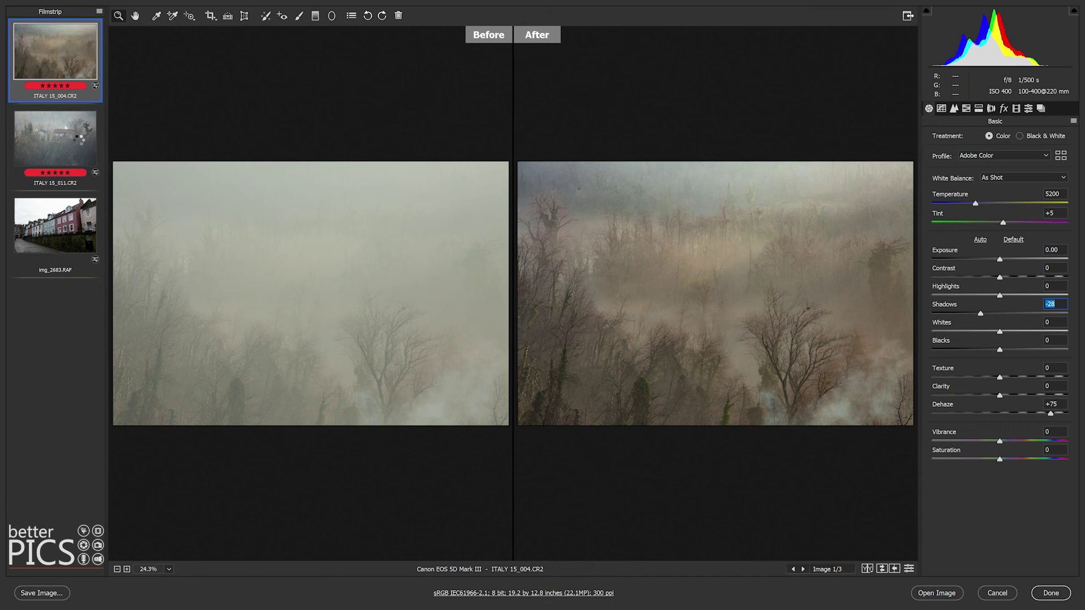
- Set ITALY 15_011.CR2's Temperature to 6650 and Exposure to -0.65, and return to ITALY 15_004.CR2
left_click(78, 146)
left_click_drag(983, 203, 995, 203)
left_click_drag(995, 260, 991, 260)
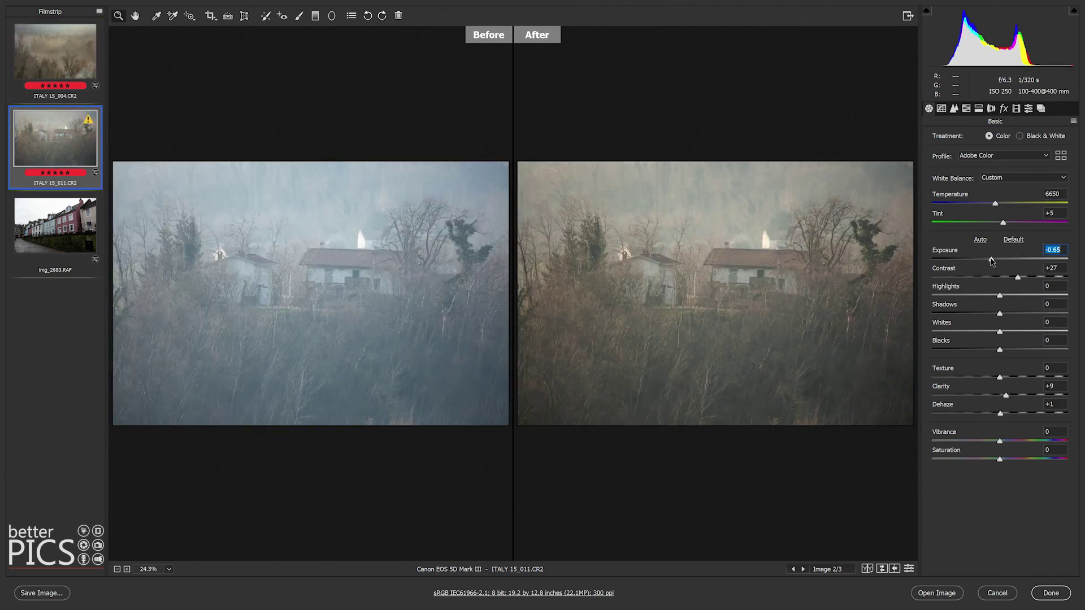
left_click(65, 71)
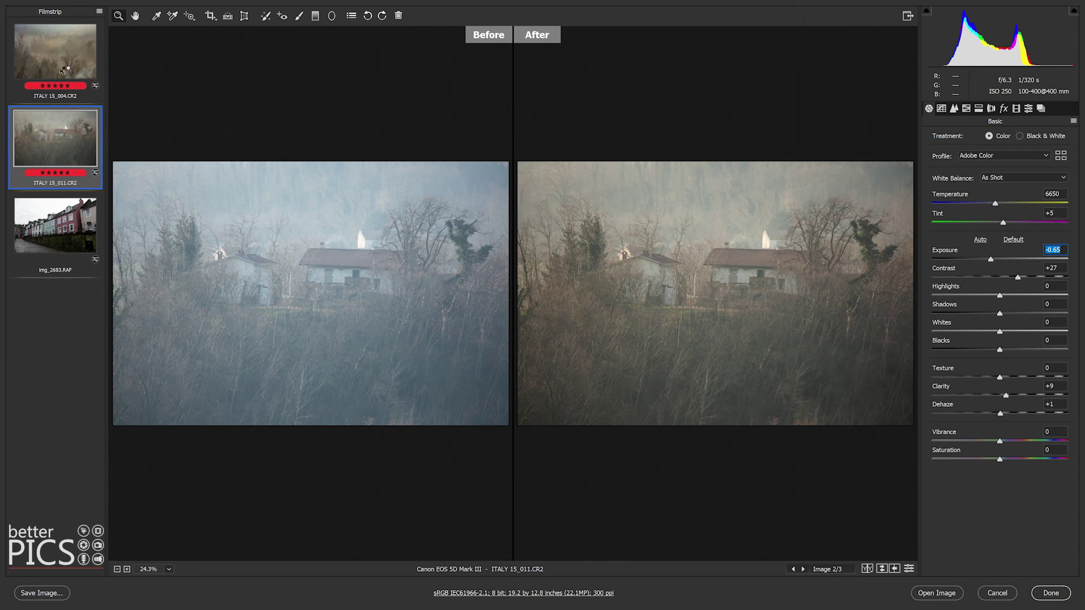